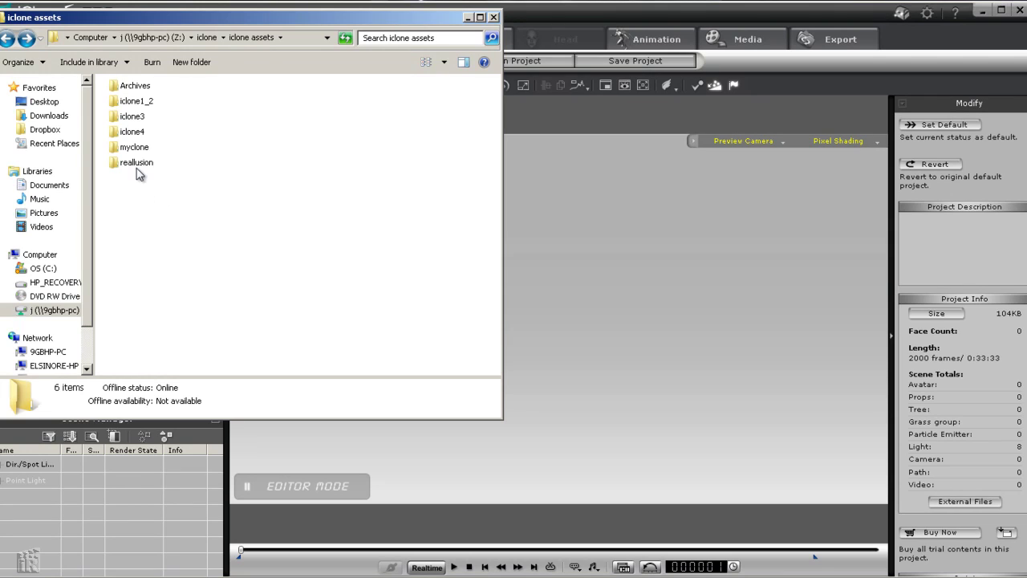
Bring the empty iClone project in front of Explorer and show its Set props library.
left_click(585, 5)
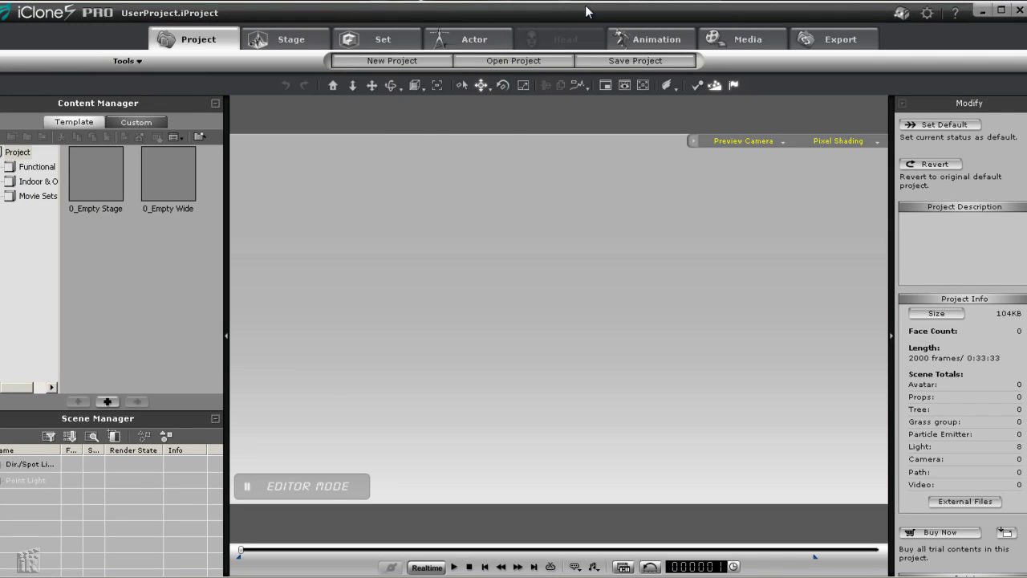
left_click(383, 41)
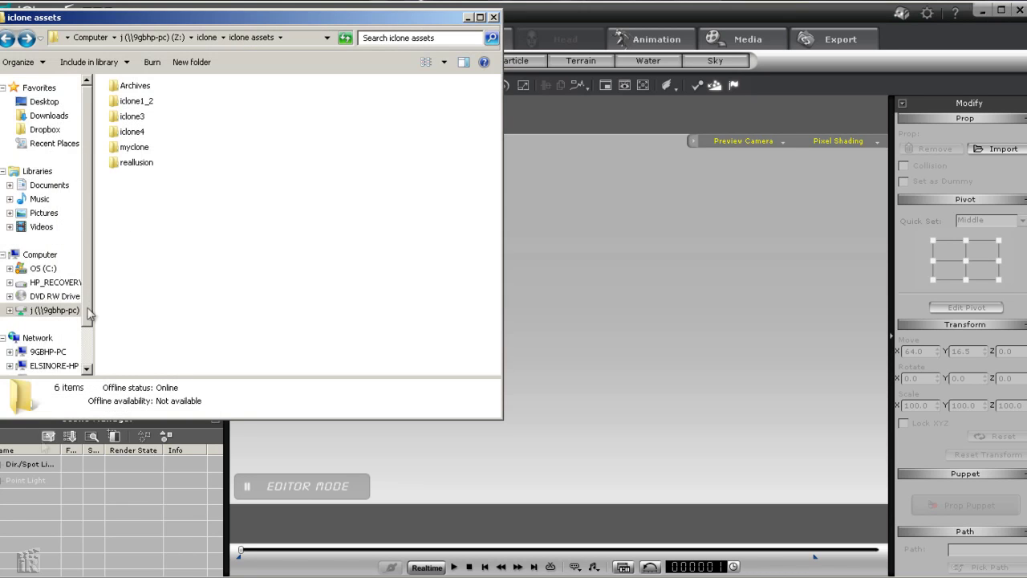
Search the iclone assets for 'village' and drag Village_Terrain into the 3D viewport.
left_click(452, 40)
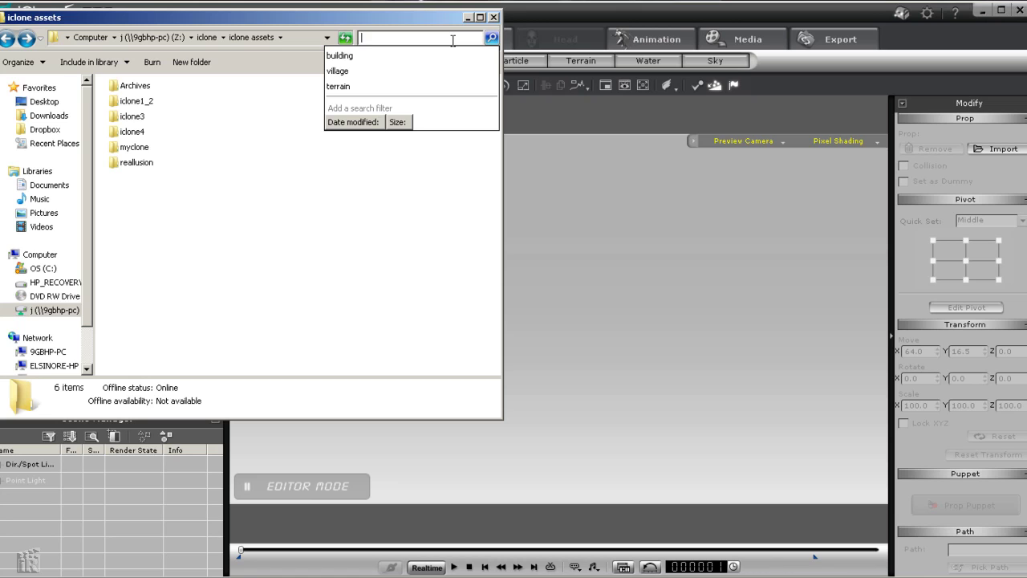
type("village")
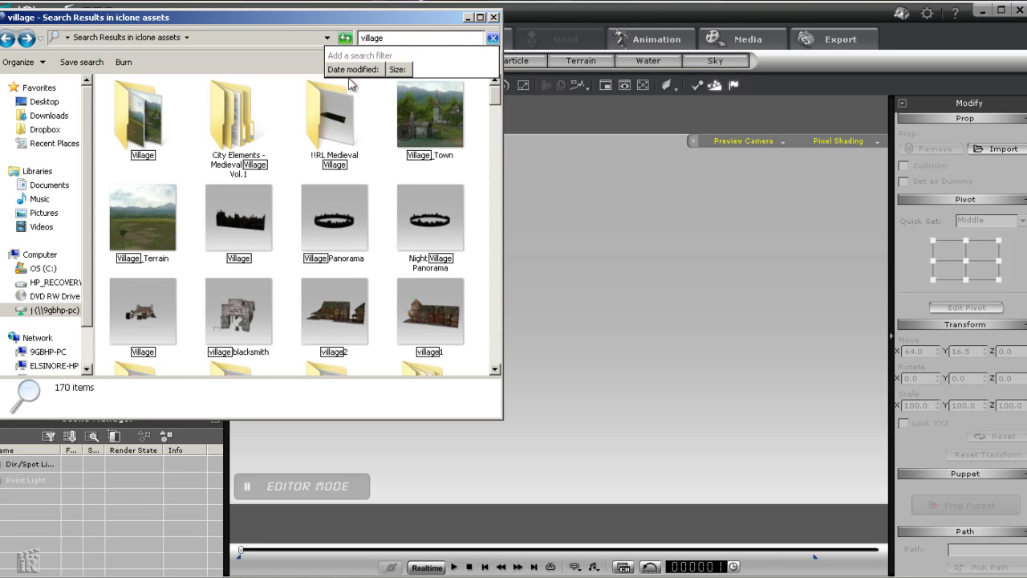
left_click(155, 223)
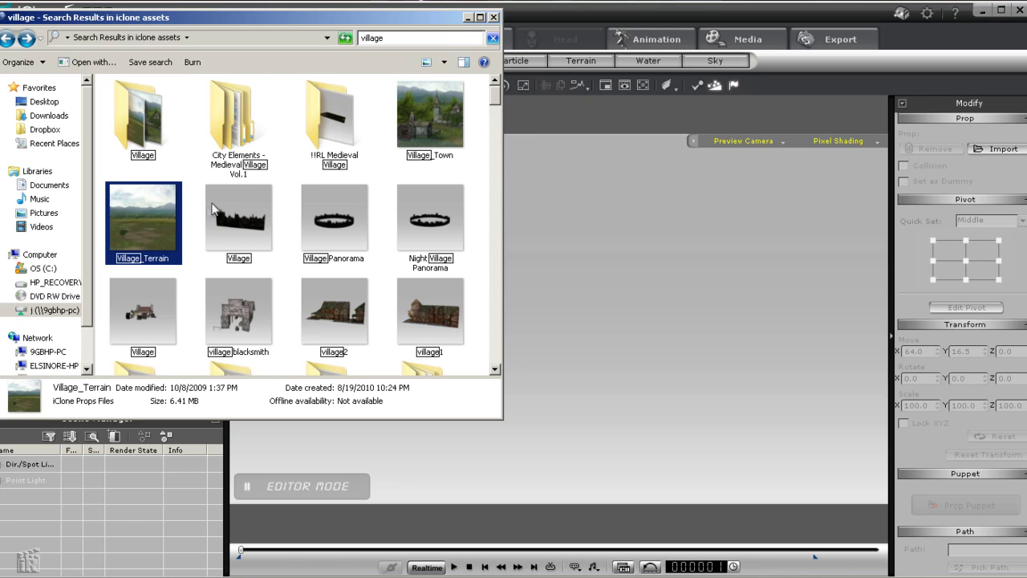
left_click_drag(143, 236, 682, 442)
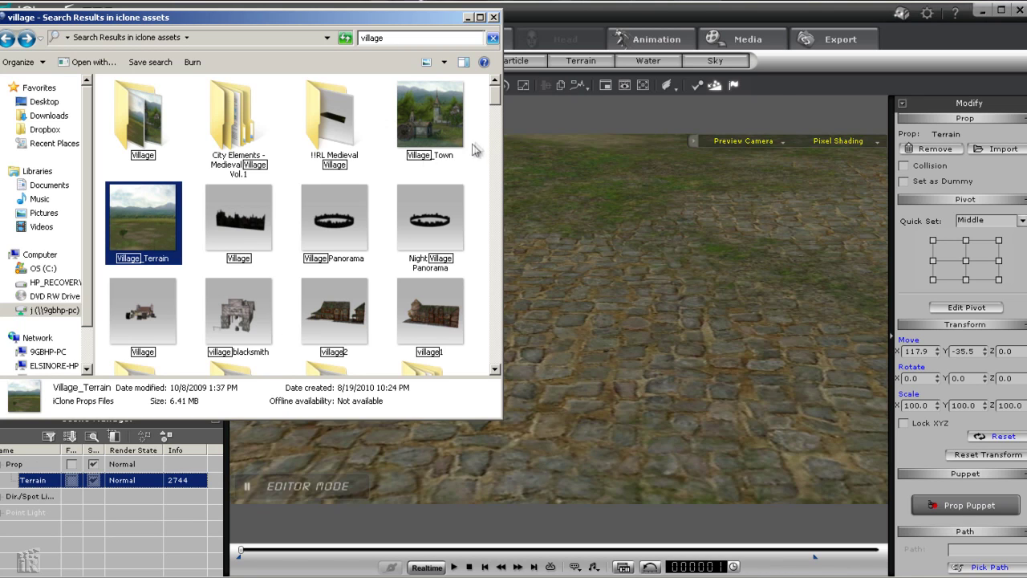
Zoom the camera out over the terrain and return to the village search results.
left_click(589, 19)
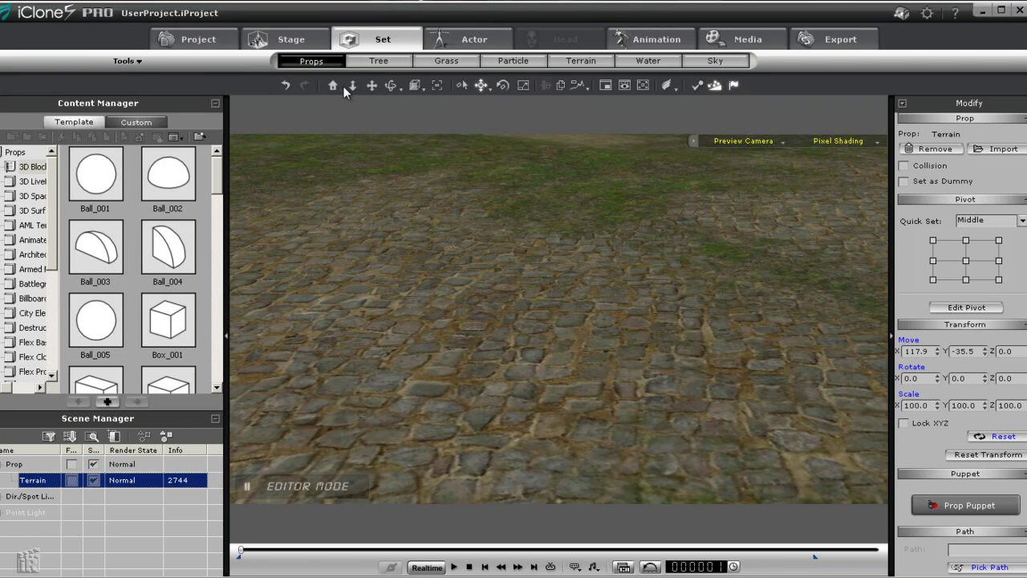
scroll(534, 285, "down", 6)
scroll(518, 305, "down", 5)
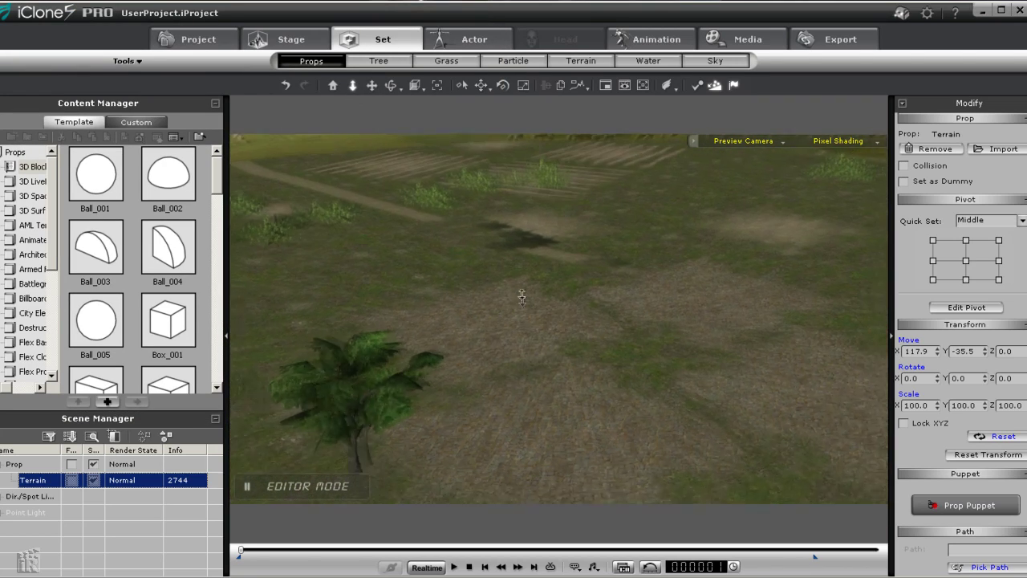
scroll(521, 325, "down", 2)
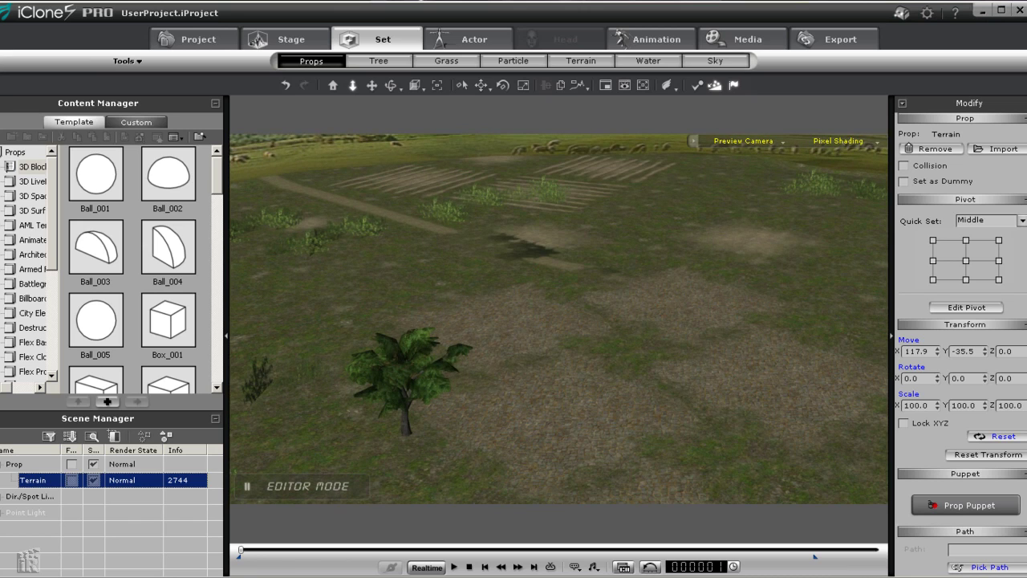
key("alt+Tab")
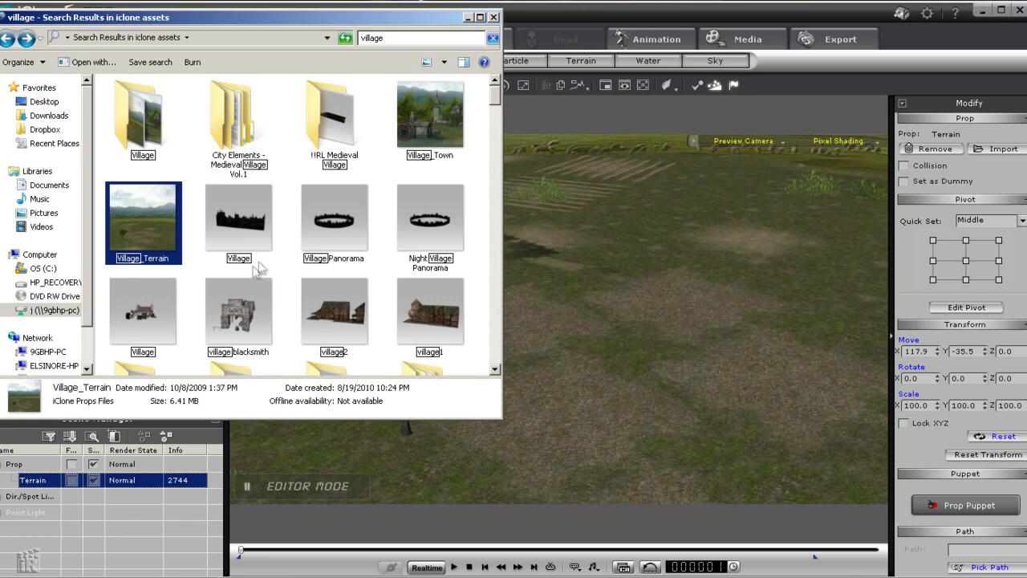
Add Building04 and the Building01 church from the search results to the village scene.
left_click(395, 39)
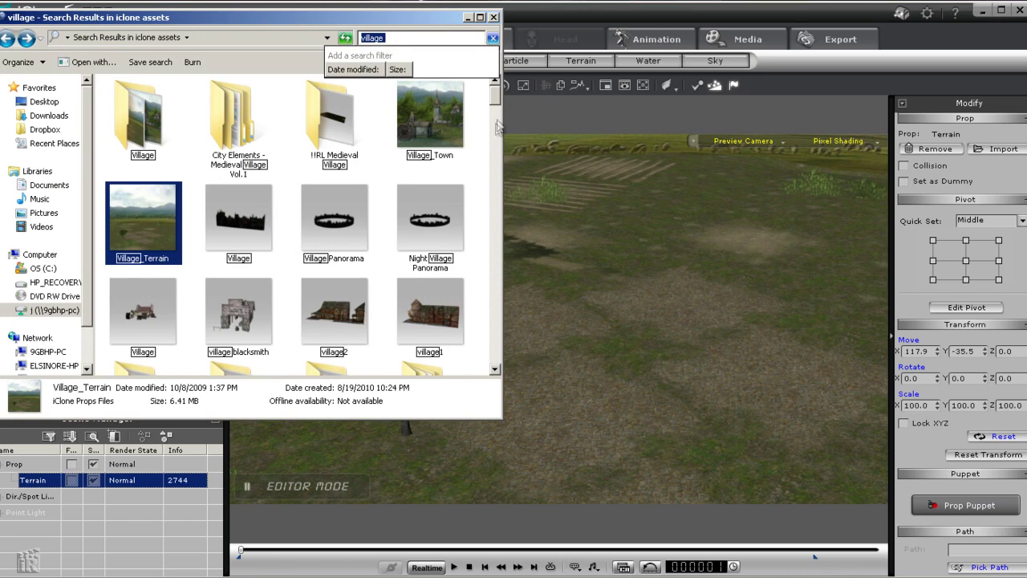
left_click_drag(499, 101, 497, 171)
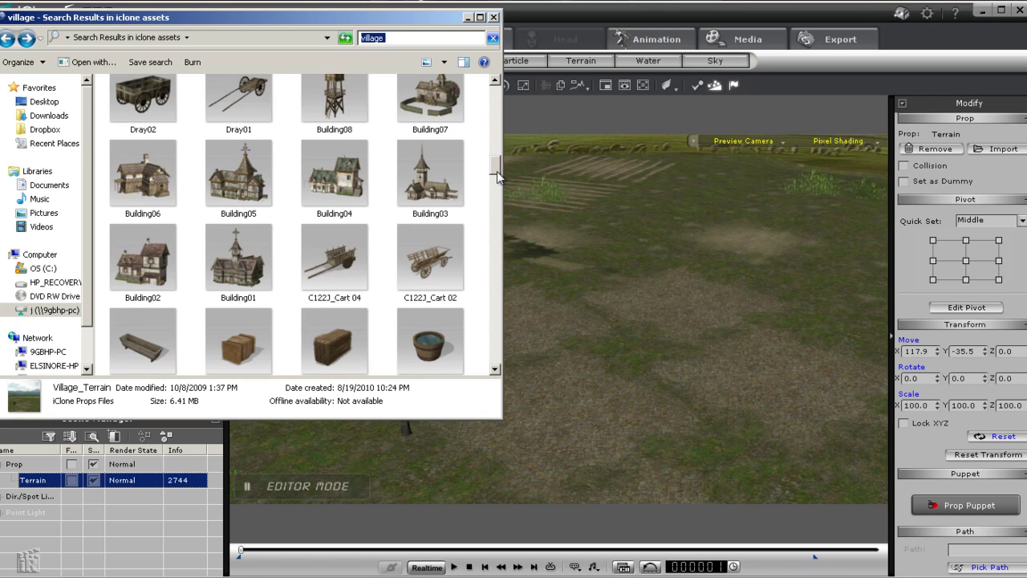
mouse_move(347, 178)
left_mouse_down()
mouse_move(802, 222)
mouse_move(634, 280)
left_mouse_up()
left_click(232, 273)
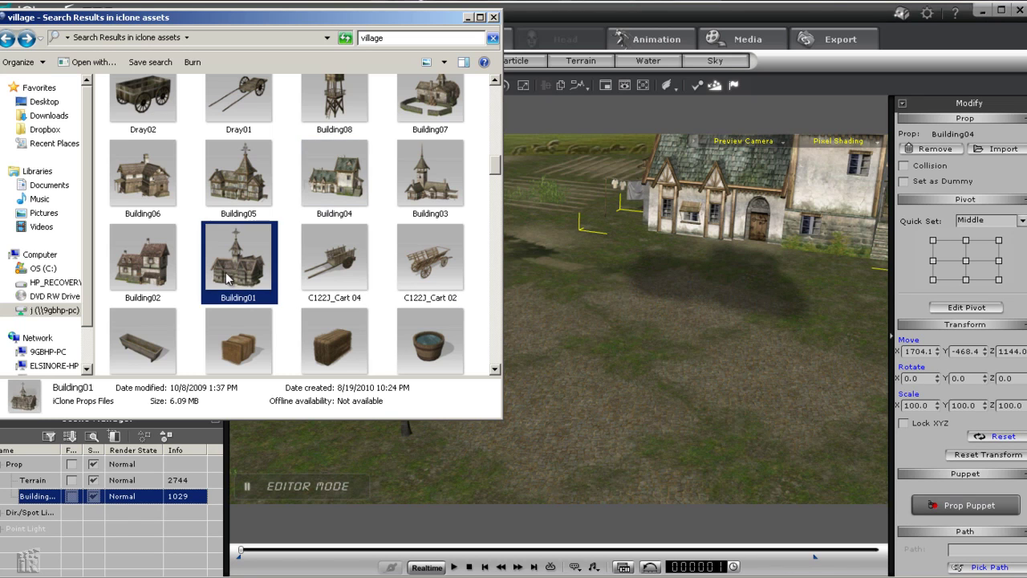
left_click_drag(237, 276, 614, 331)
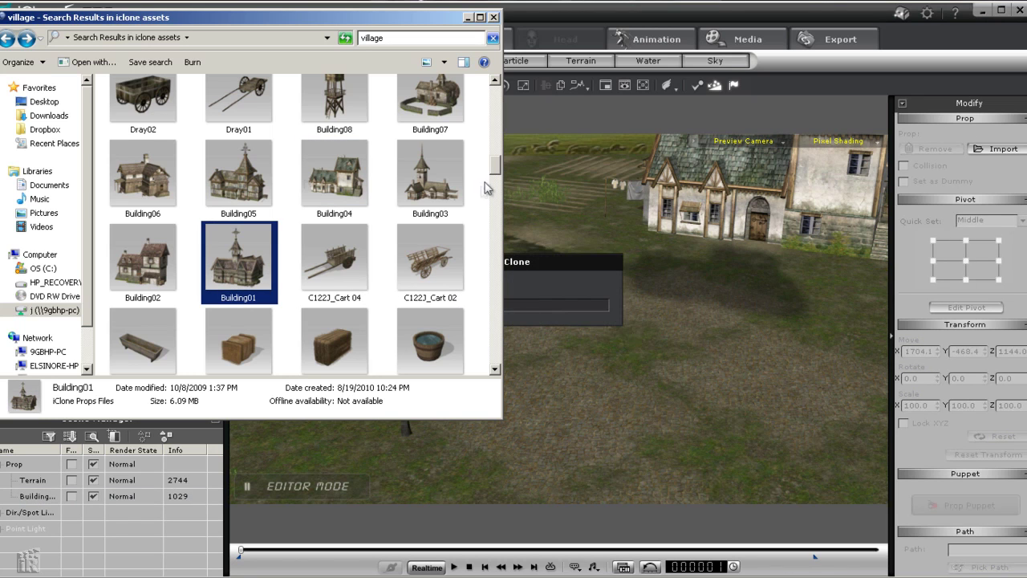
Add the C122B_Manor and C122B_Water Mill from the search results to the scene.
left_click_drag(497, 168, 496, 214)
mouse_move(430, 165)
left_mouse_down()
mouse_move(742, 327)
mouse_move(728, 318)
left_mouse_up()
left_click_drag(498, 210, 505, 278)
left_click(256, 165)
left_click_drag(257, 165, 781, 440)
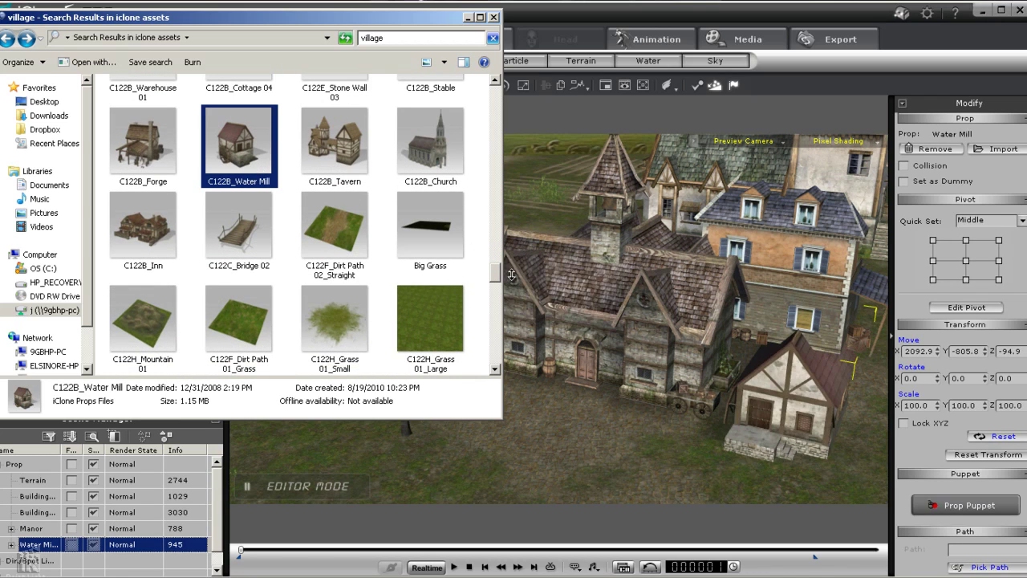
left_click_drag(499, 277, 502, 355)
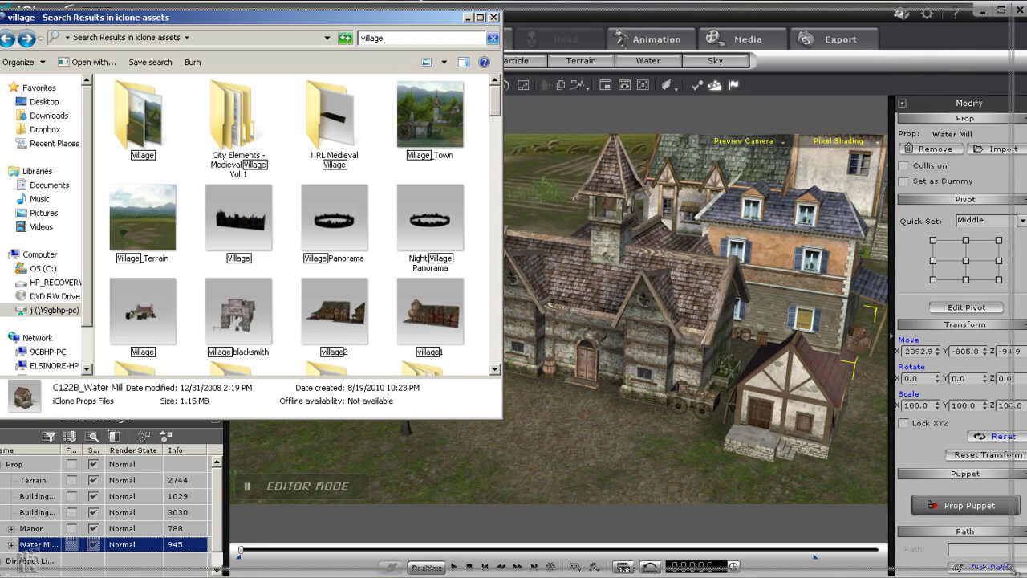
Maximize the Explorer window and replace the search term with 'building'.
key("super+Up")
left_click(912, 38)
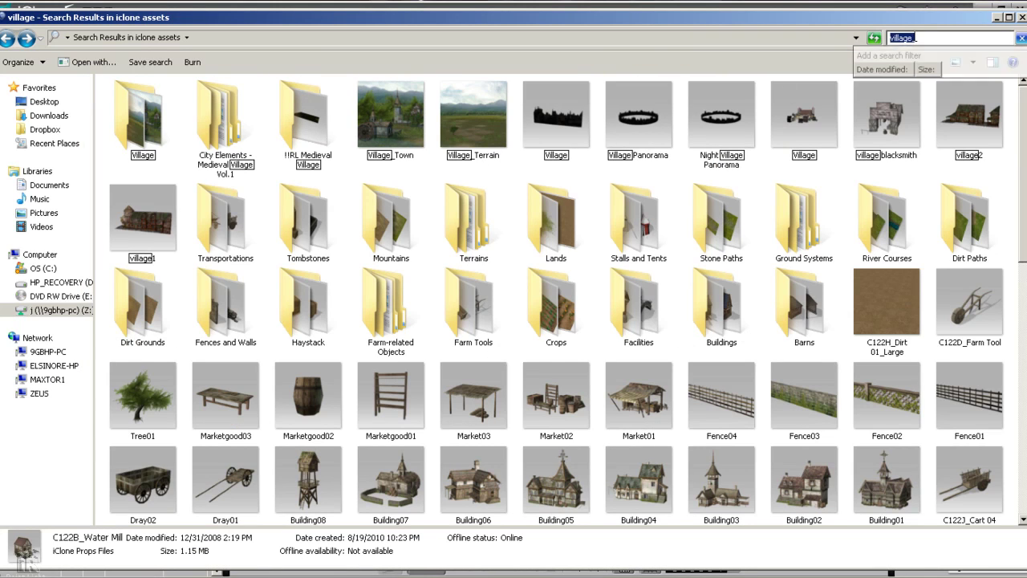
type("bui")
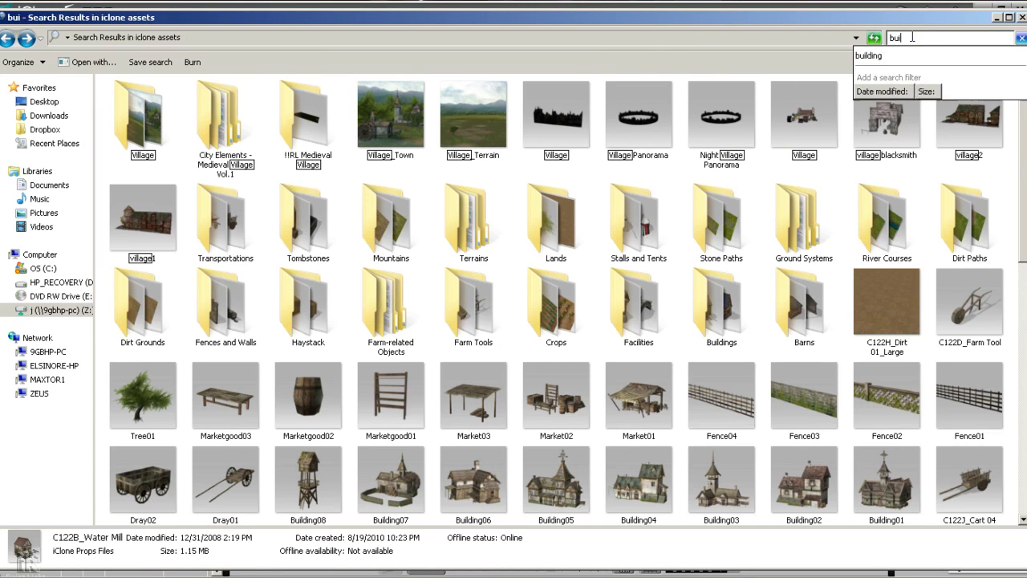
type("lding")
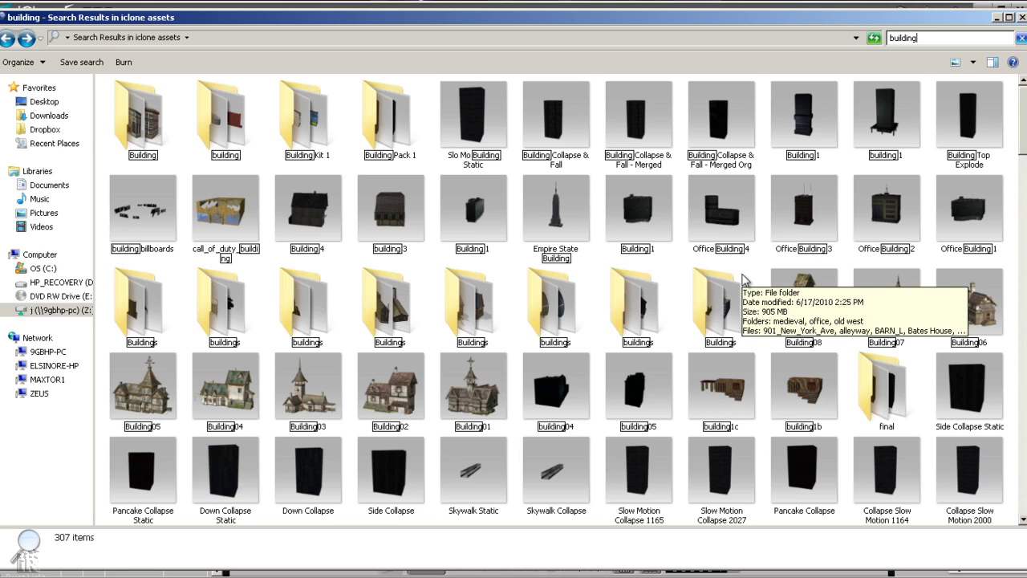
Scroll the 307 building results and shrink Explorer to a small window beside iClone.
scroll(1024, 128, "down", 3)
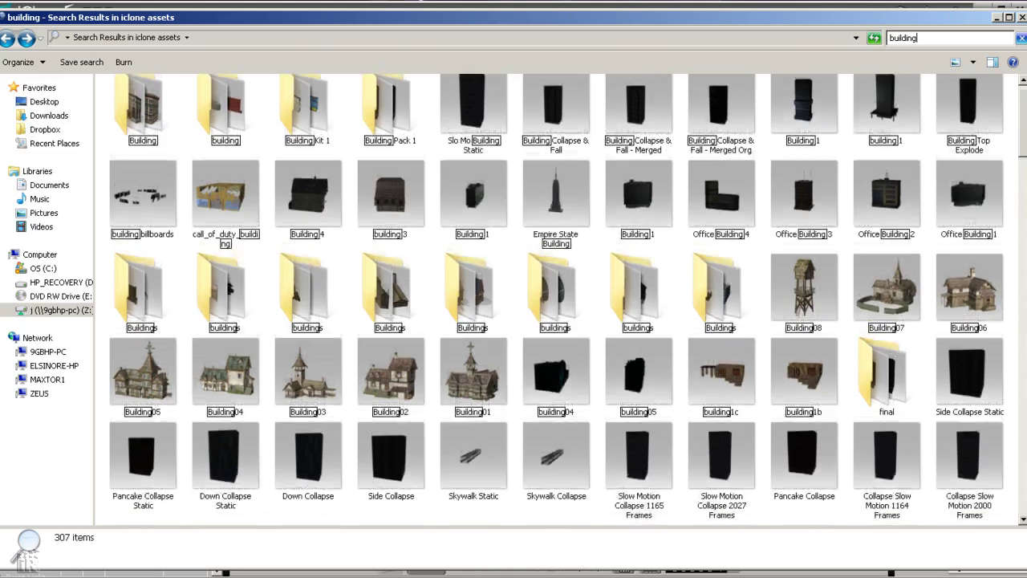
left_click_drag(1023, 168, 1020, 351)
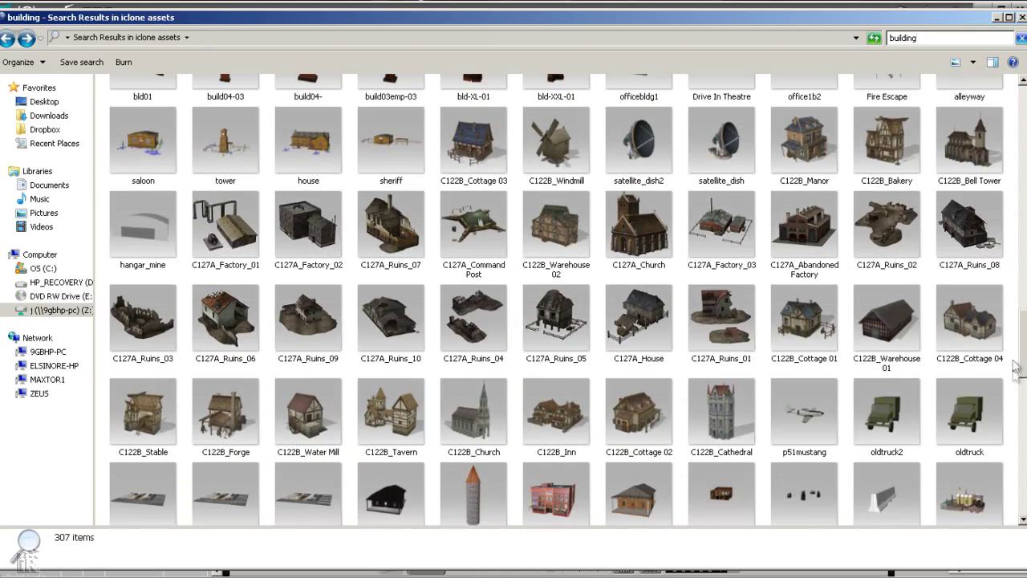
left_click_drag(1023, 523, 369, 375)
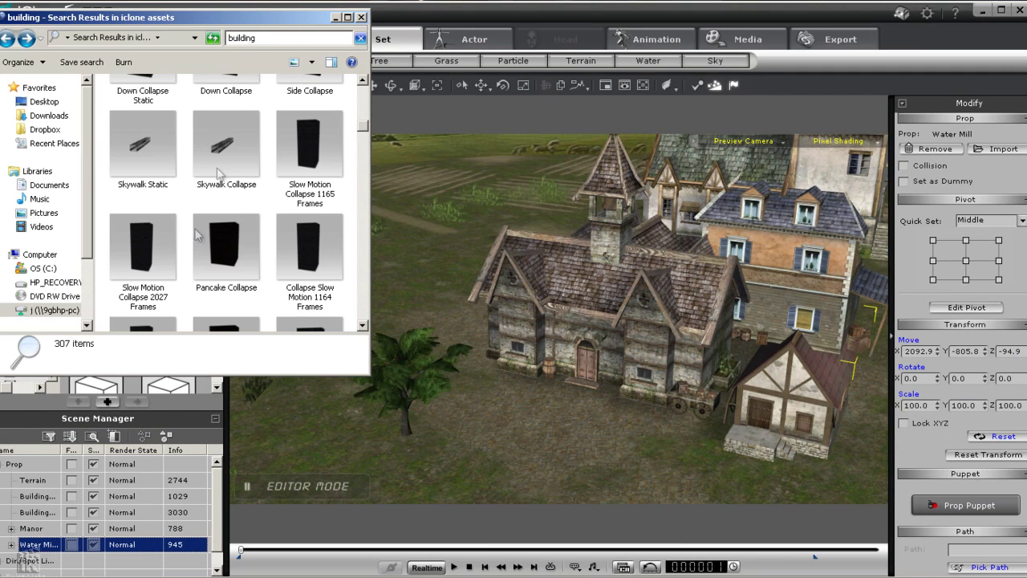
Preview the manor results, then drag Haunted Manor 2 into the iClone viewport and let it load.
left_click_drag(364, 128, 366, 155)
left_click(311, 138)
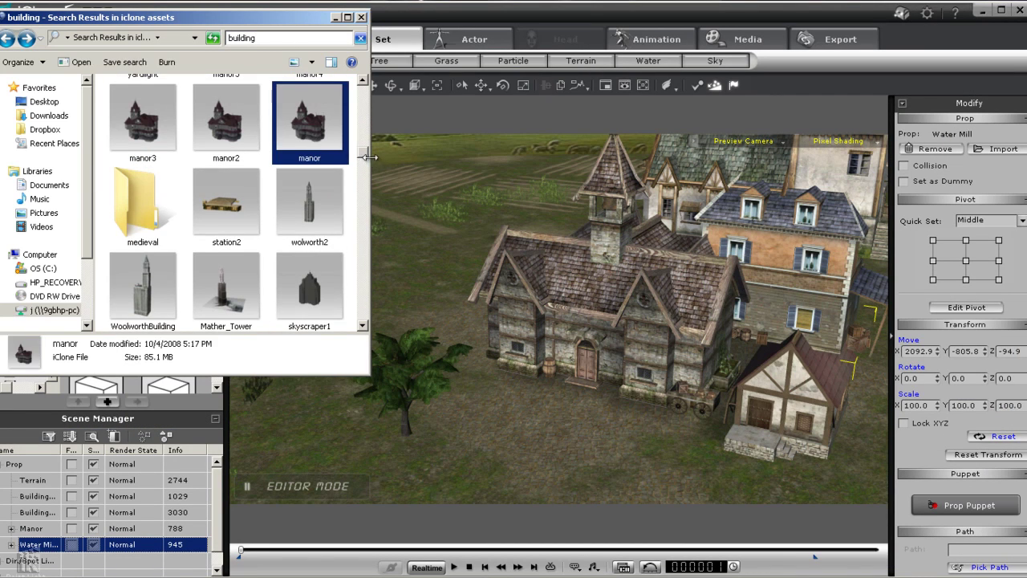
left_click(240, 217)
left_click(321, 299)
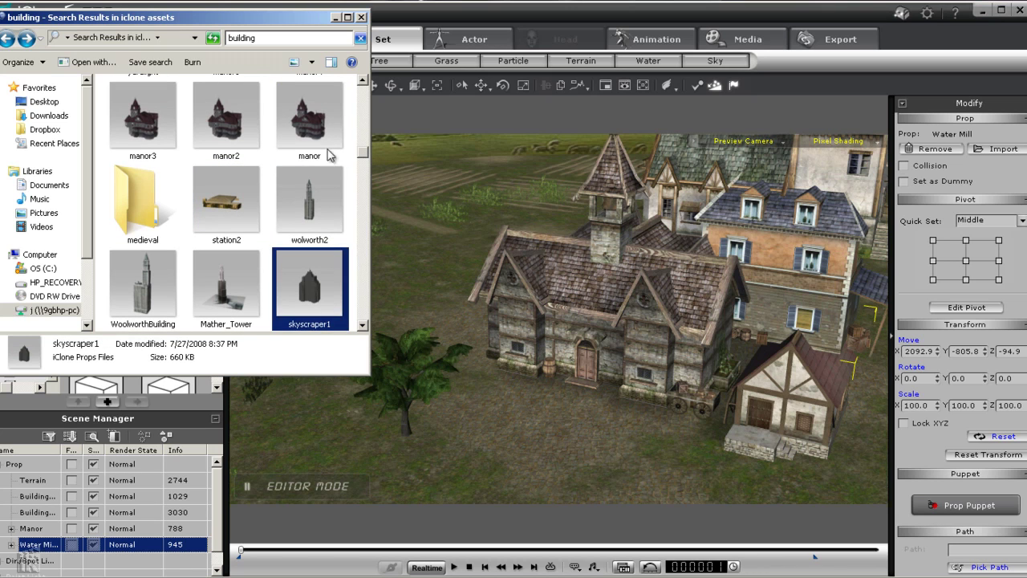
left_click(322, 142)
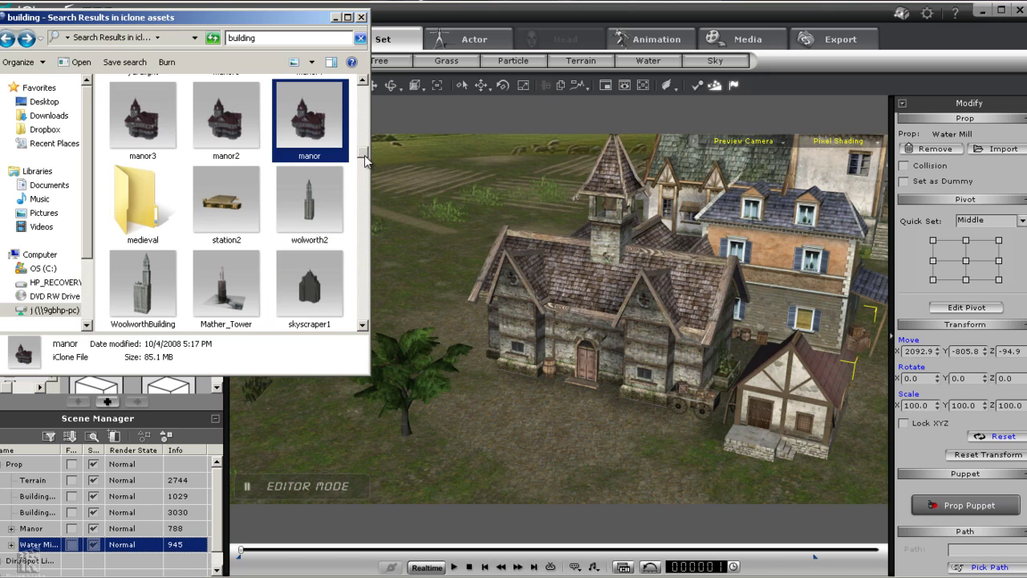
left_click_drag(365, 155, 366, 196)
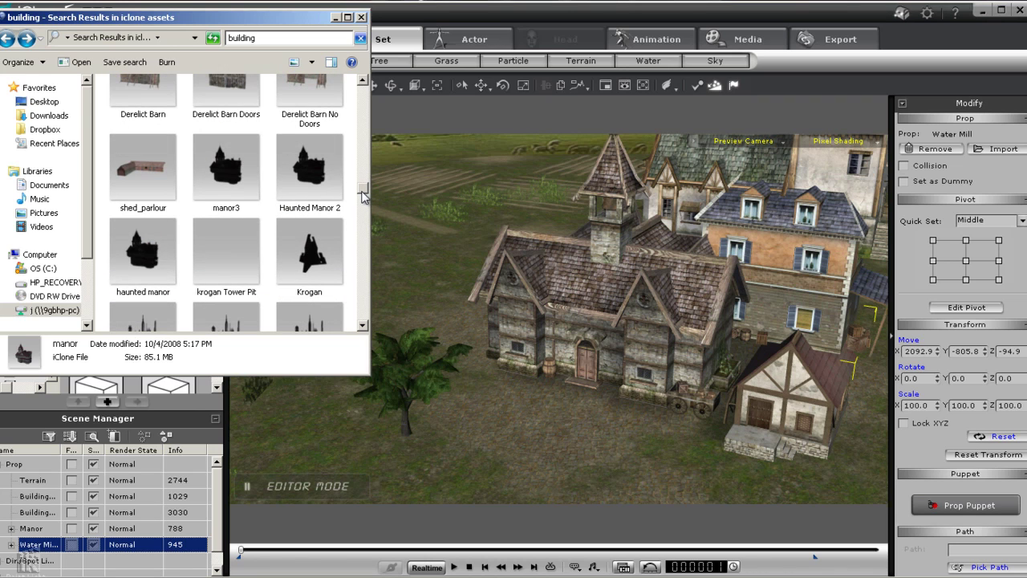
left_click_drag(313, 175, 611, 362)
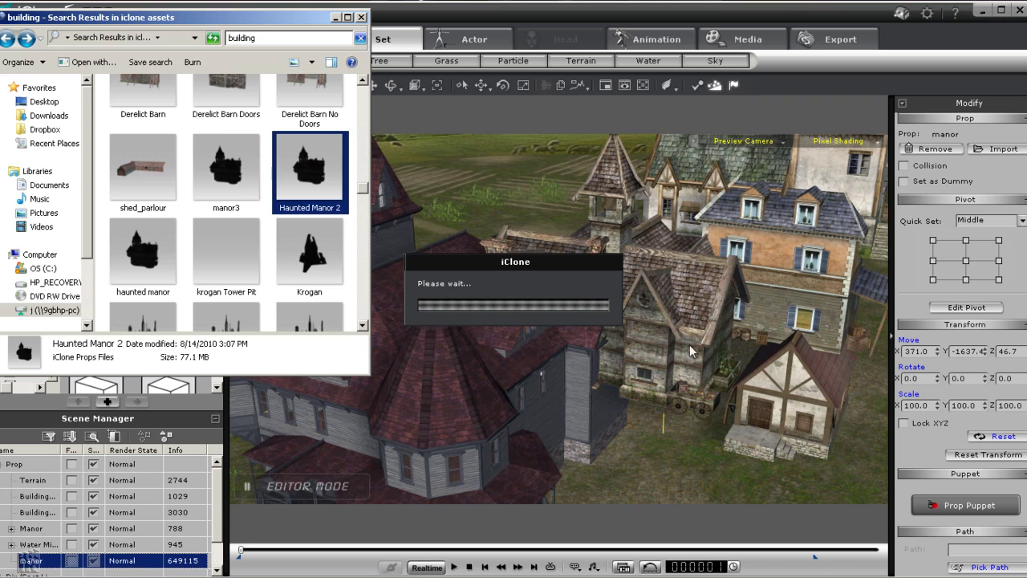
left_click(490, 89)
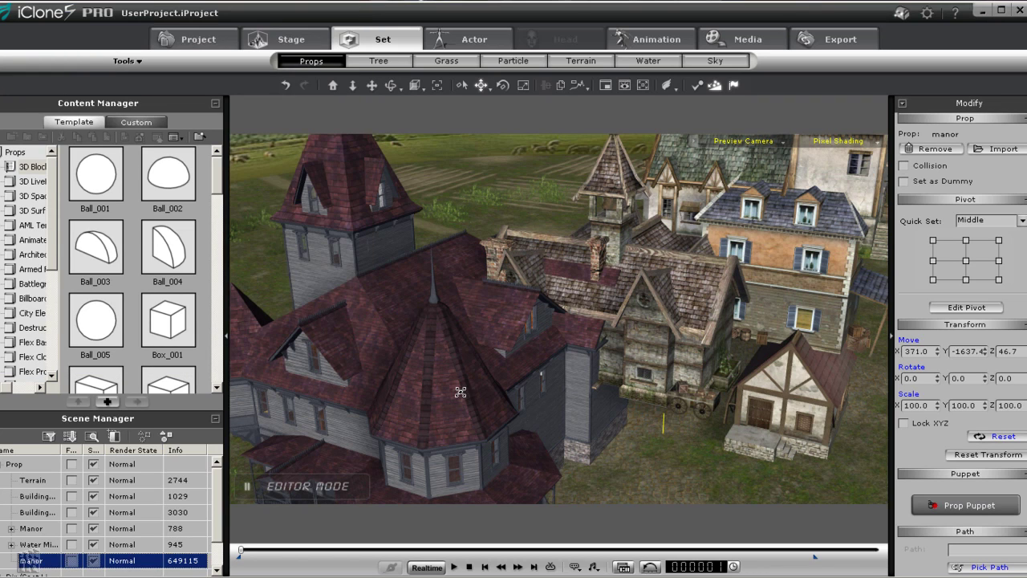
Move the haunted manor to the back-left and shift the Manor house left with Z set to 0.
left_click_drag(460, 392, 447, 315)
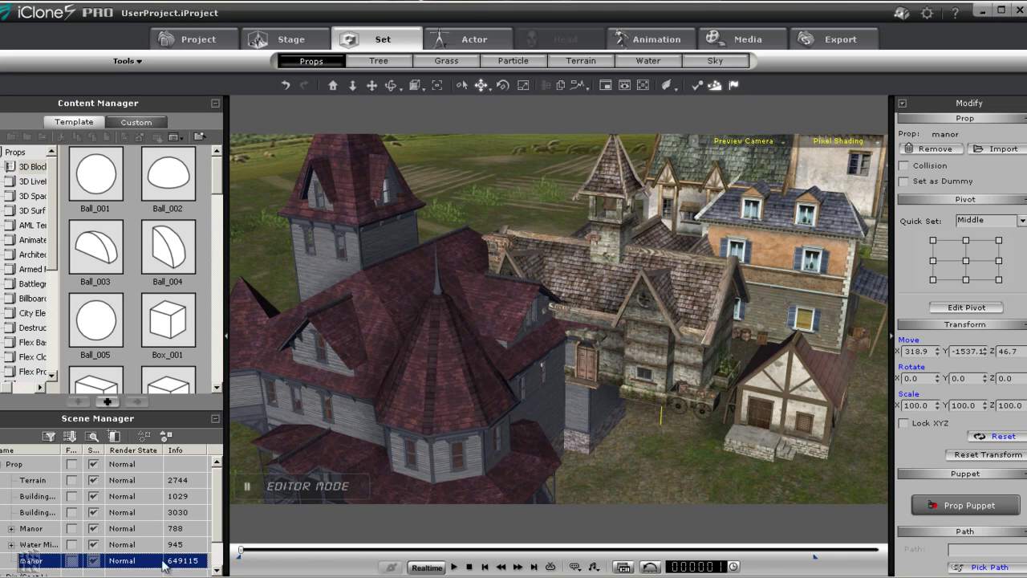
left_click_drag(420, 388, 361, 231)
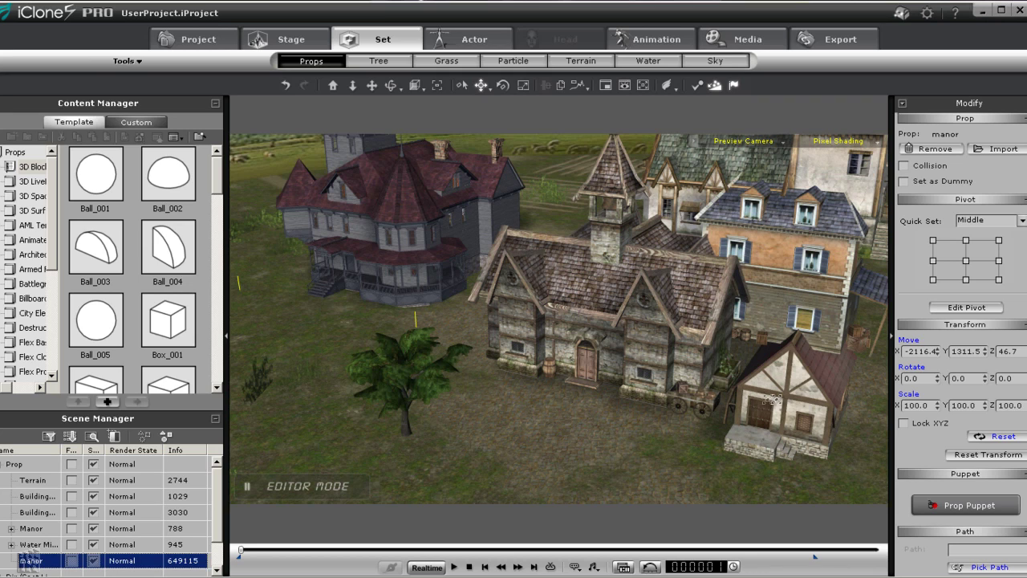
left_click_drag(809, 289, 493, 386)
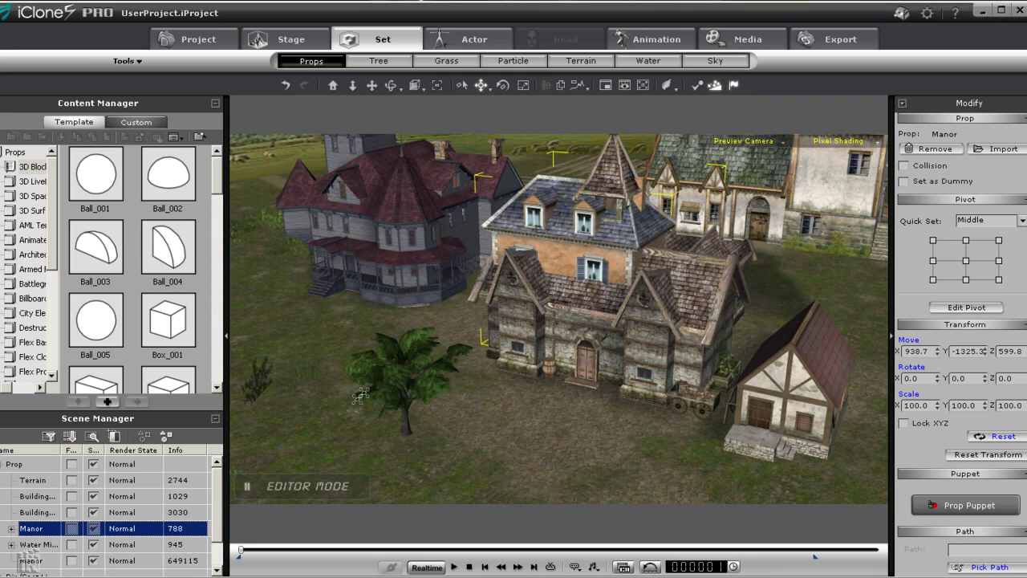
double_click(1007, 352)
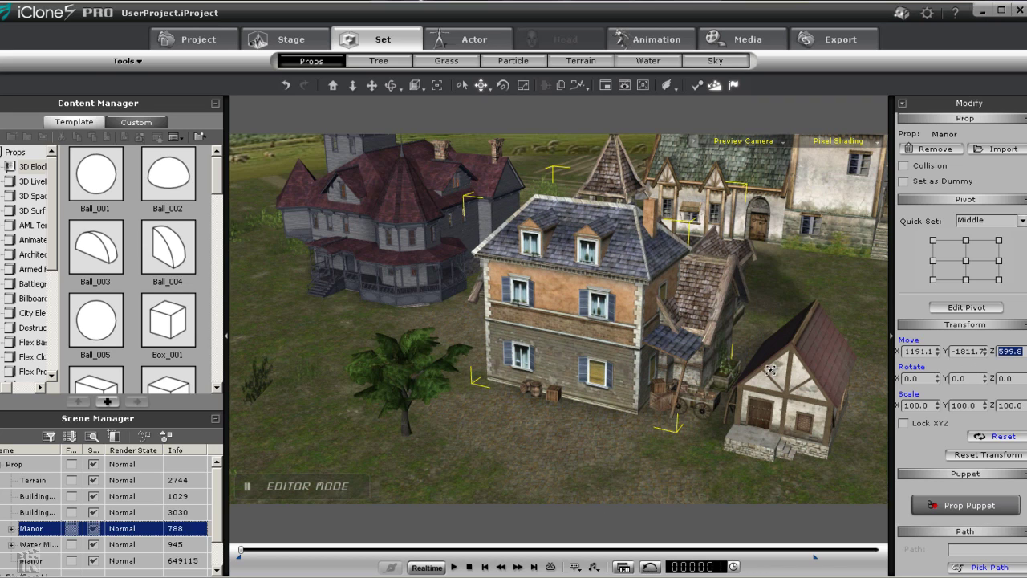
type("0")
key("Return")
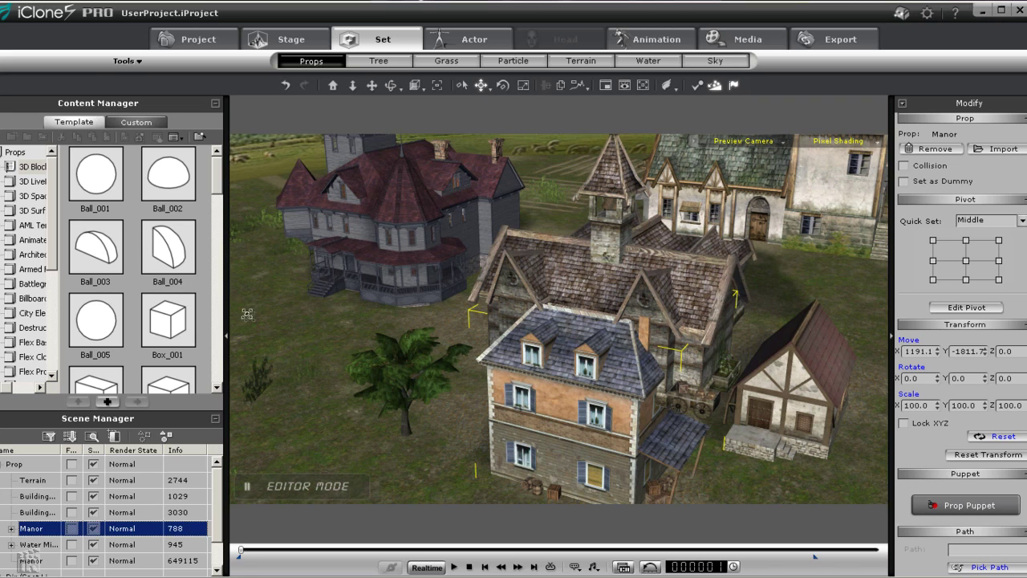
Adjust the haunted manor's height, lower the view over the village, and toggle the ground grid.
left_click(386, 214)
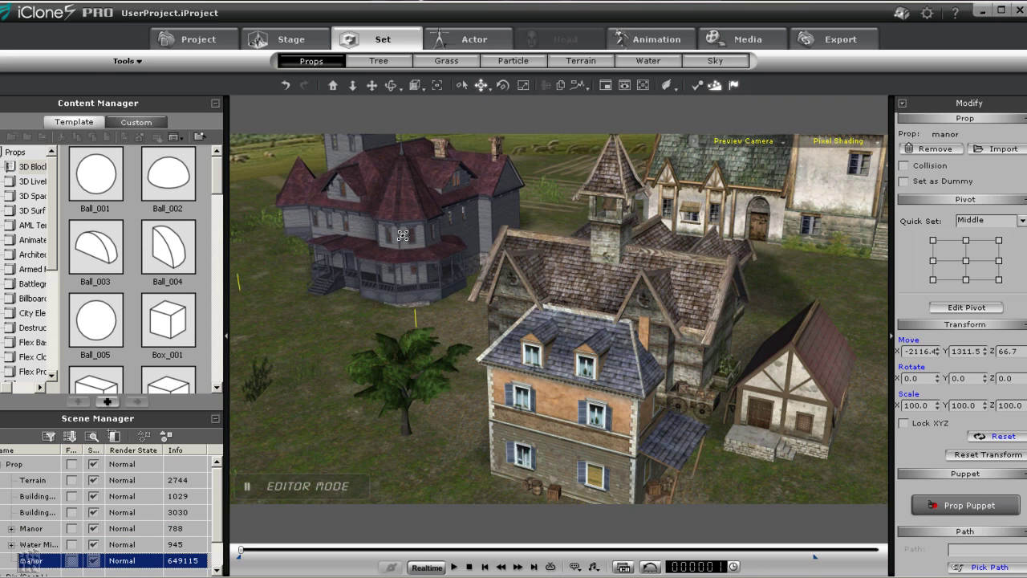
left_click_drag(402, 235, 404, 235)
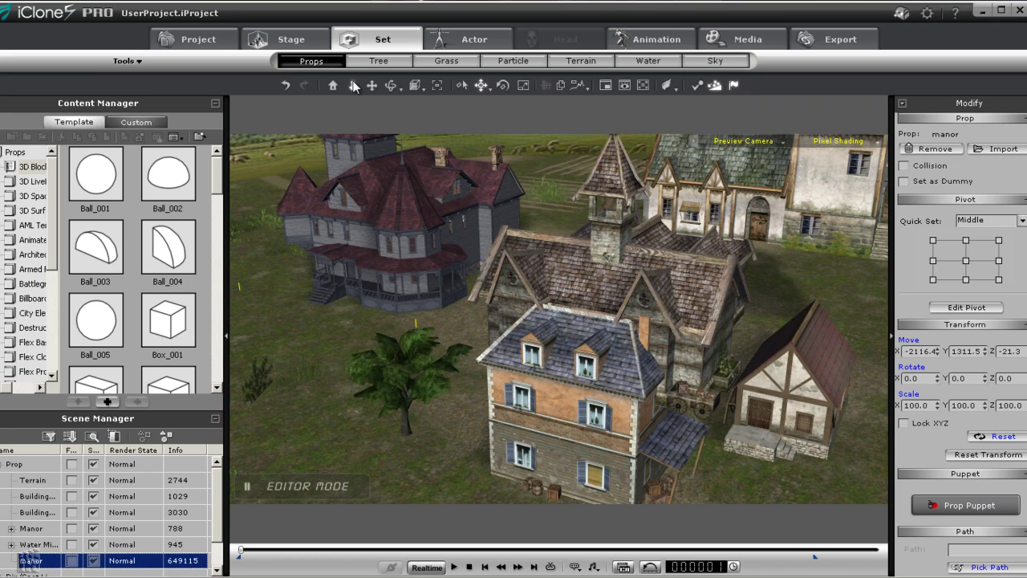
right_click_drag(553, 365, 574, 378)
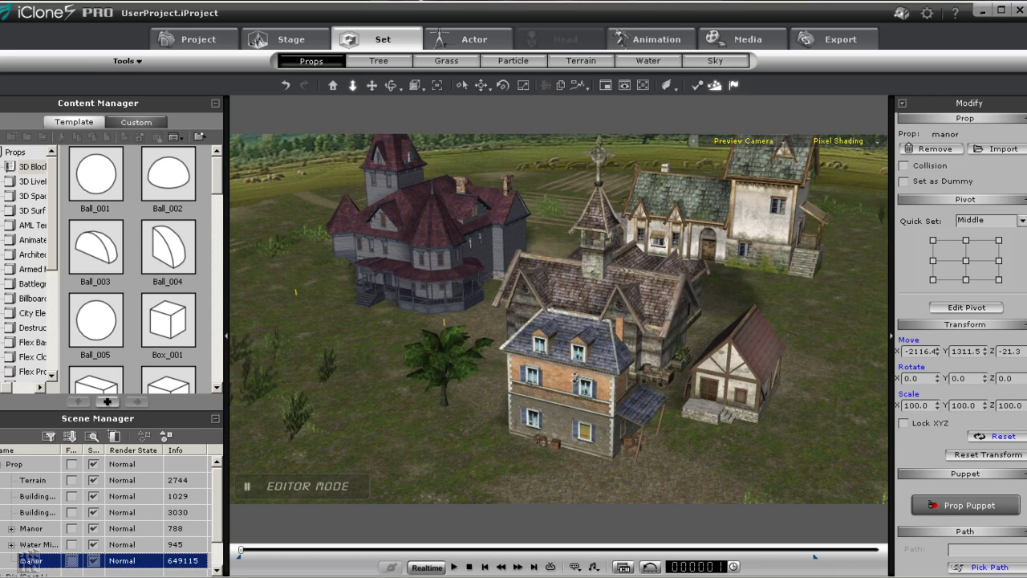
key("g")
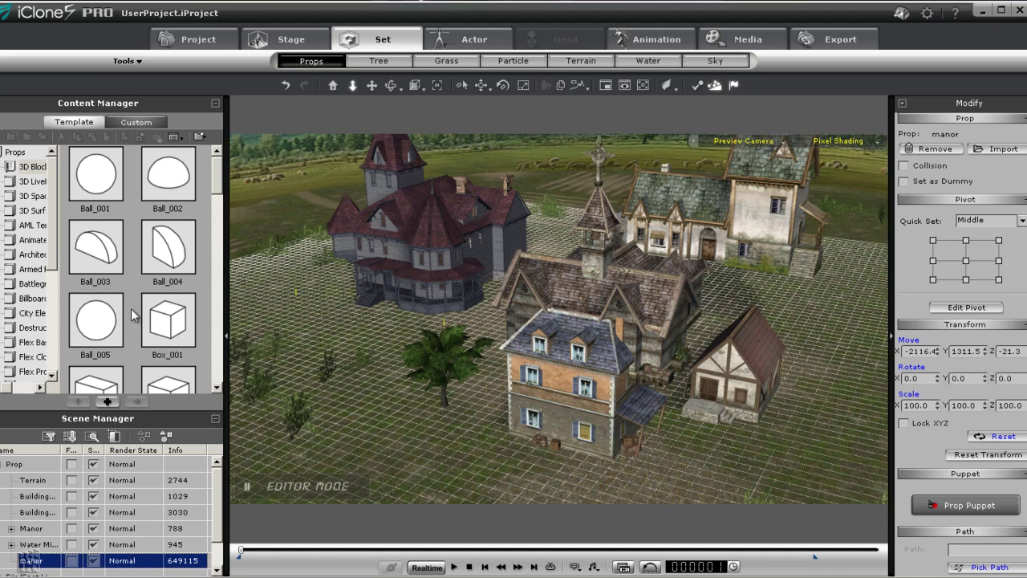
Switch back to the 'building' search results in Explorer.
key("alt+Tab")
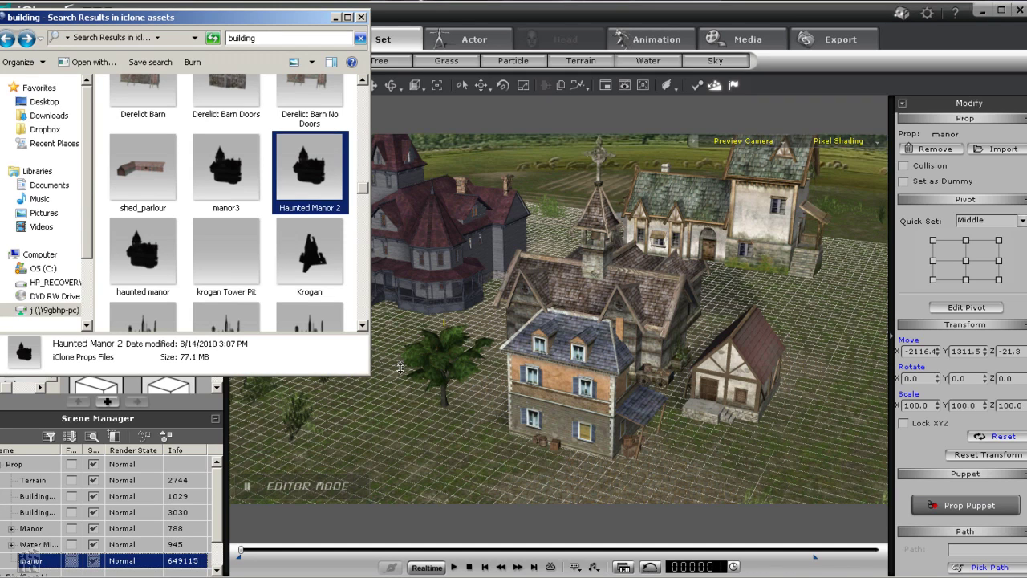